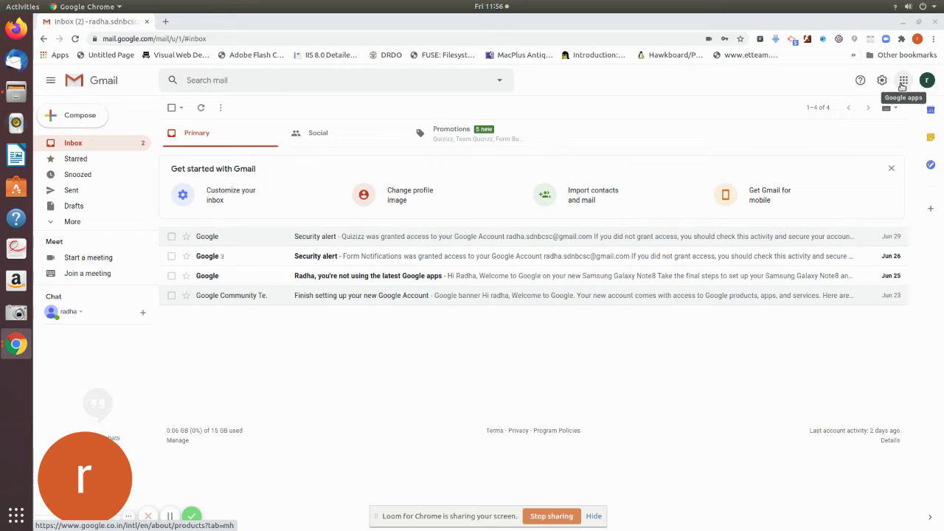
Launch Classroom from Gmail's Google apps grid, opening the classes page in a new tab.
{"action": "left_click", "coordinate": [906, 81]}
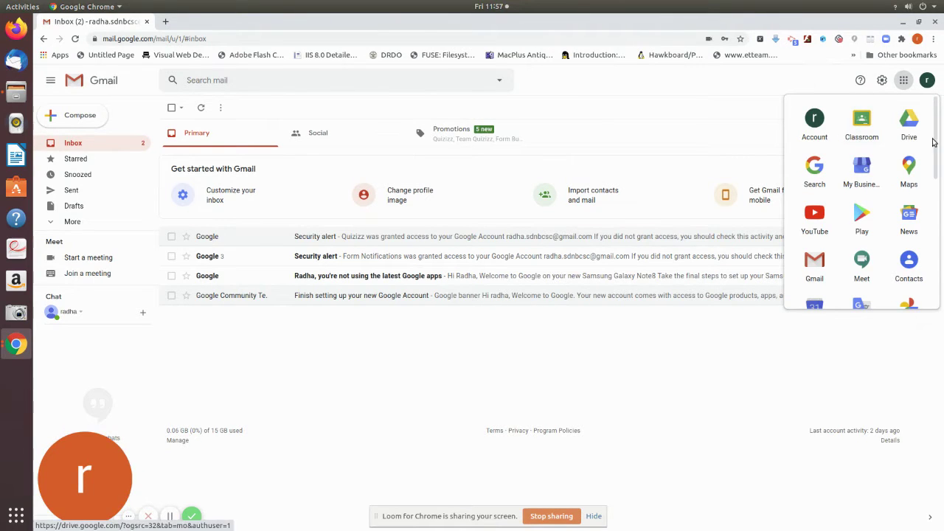
{"action": "left_click_drag", "start_coordinate": [934, 147], "coordinate": [936, 267]}
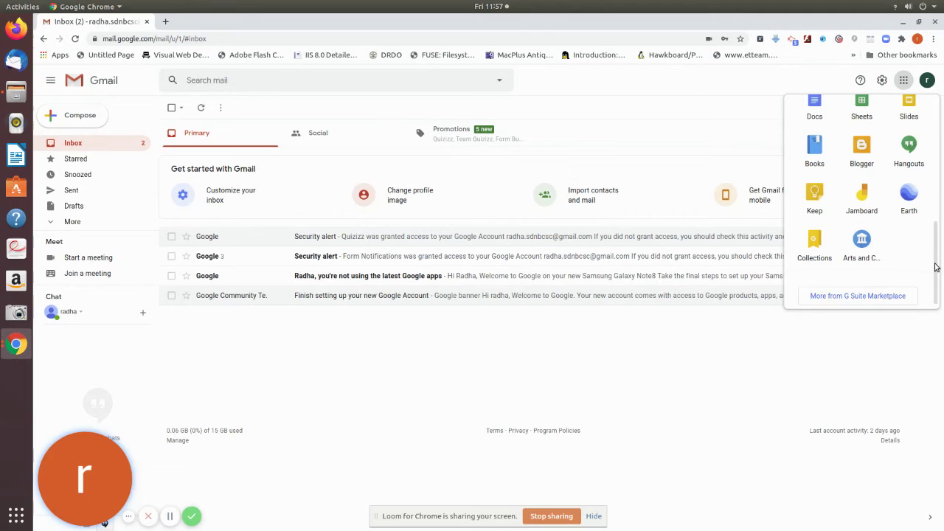
{"action": "scroll", "coordinate": [865, 241], "scroll_direction": "up", "scroll_amount": 1}
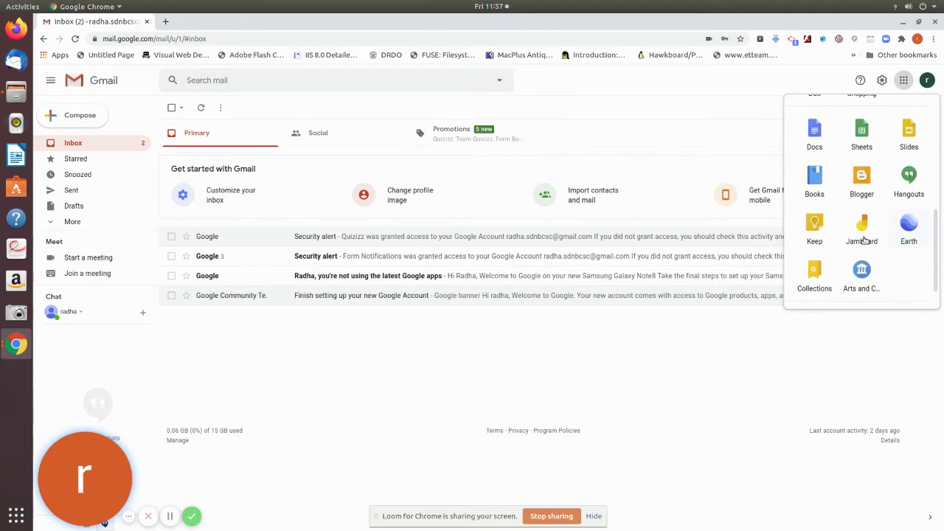
{"action": "left_click_drag", "start_coordinate": [936, 232], "coordinate": [931, 118]}
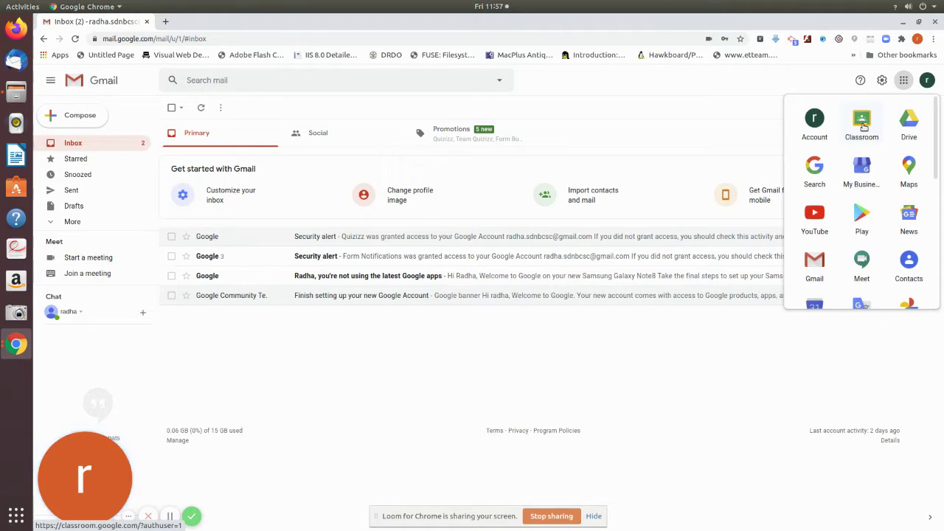
{"action": "left_click", "coordinate": [863, 127]}
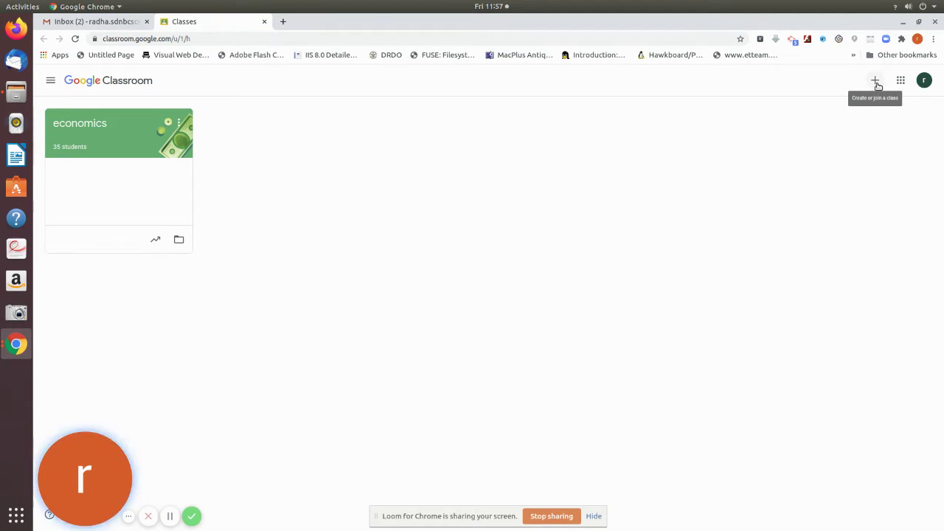
Choose Create class from the + menu to bring up the school-use notice.
{"action": "left_click", "coordinate": [877, 87]}
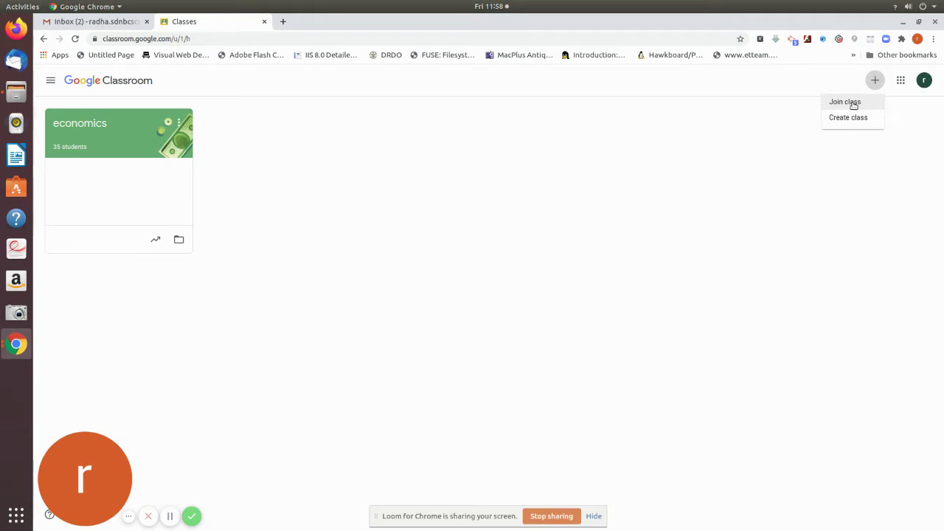
{"action": "left_click", "coordinate": [852, 122]}
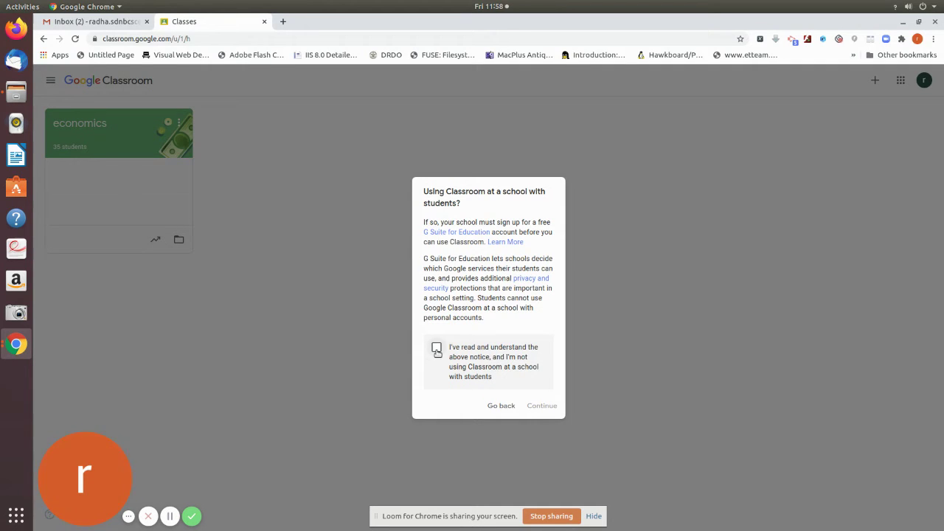
Acknowledge the school-use notice and continue to the empty Create class form.
{"action": "left_click", "coordinate": [436, 347]}
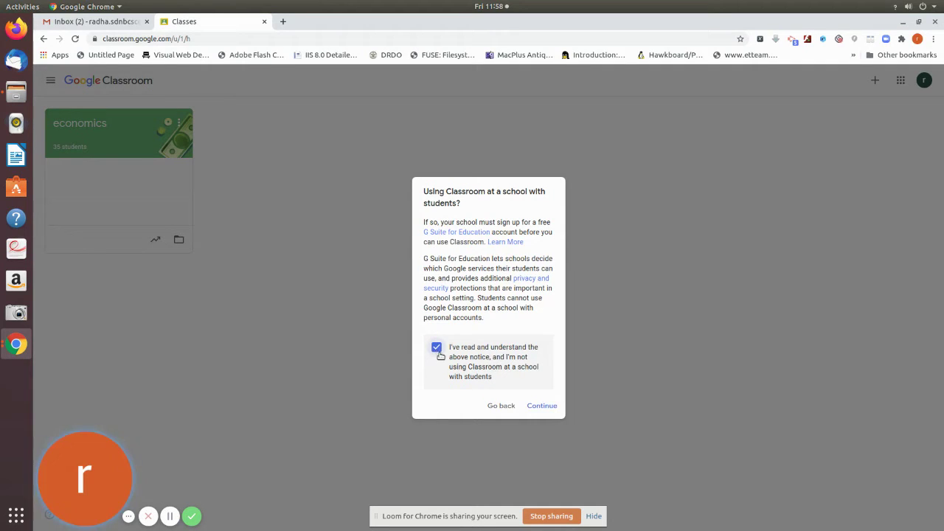
{"action": "left_click", "coordinate": [542, 412]}
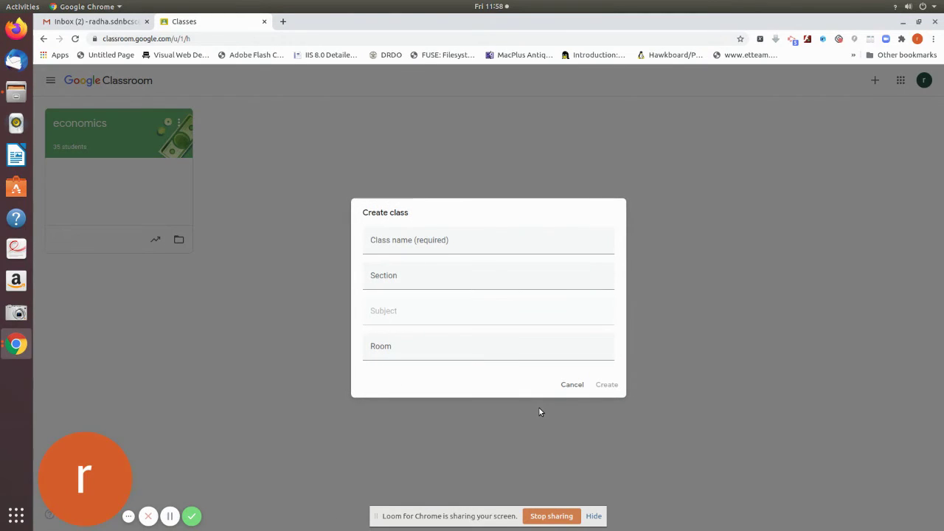
Enter 'data structures using C++' as the class name, leaving the section blank.
{"action": "left_click", "coordinate": [392, 238]}
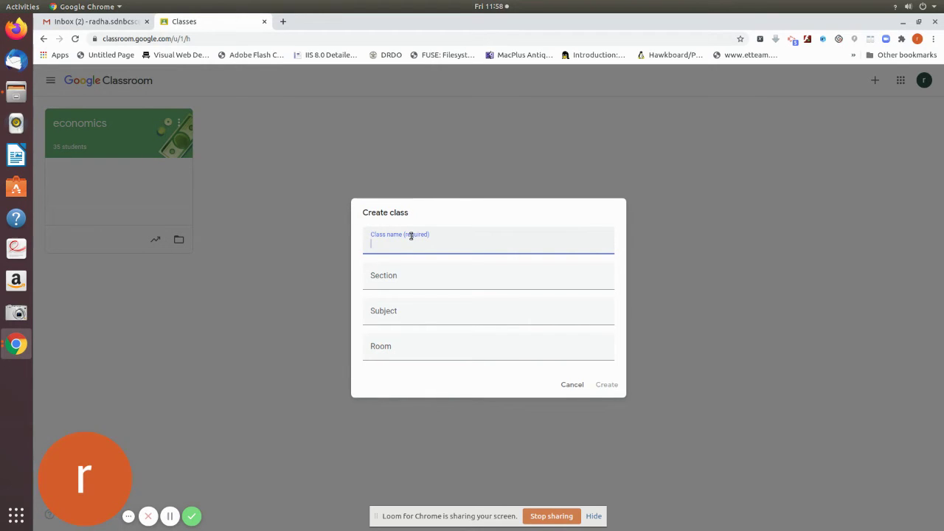
{"action": "left_click", "coordinate": [390, 275]}
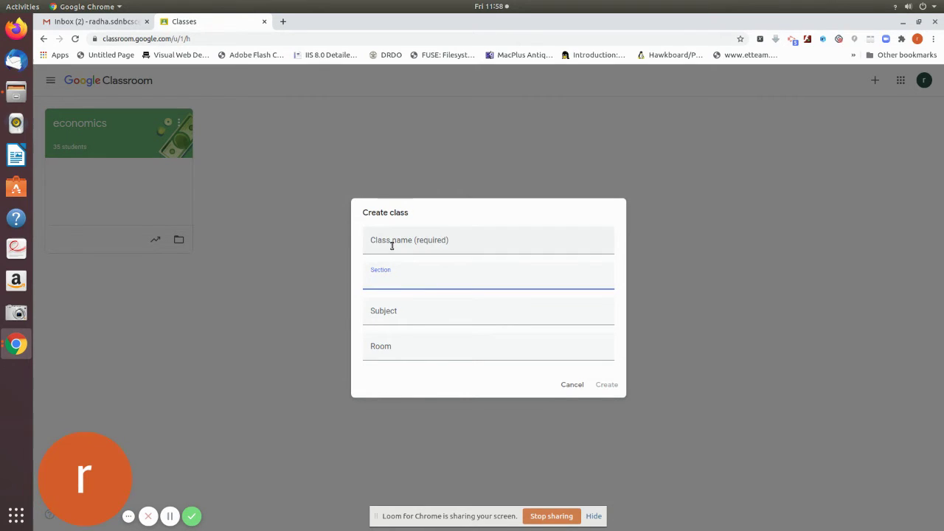
{"action": "left_click", "coordinate": [391, 245]}
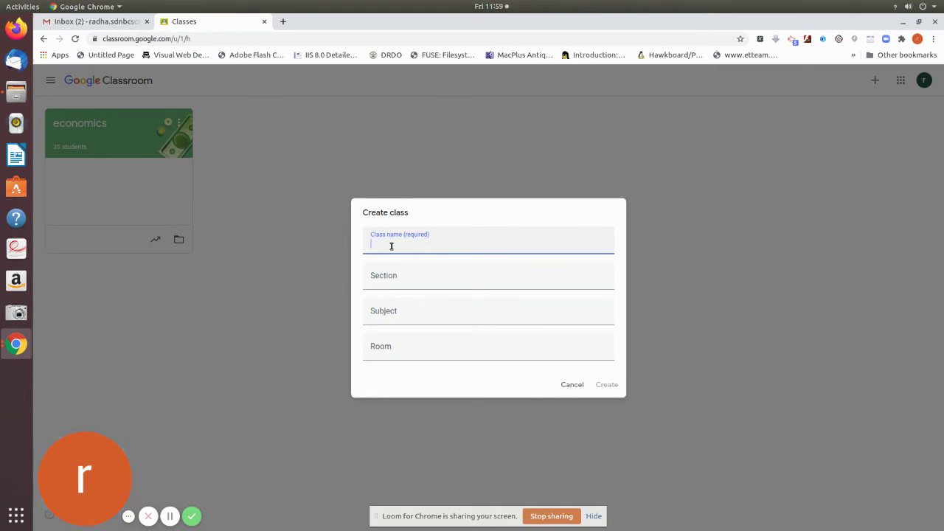
{"action": "type", "text": "data structures using C++"}
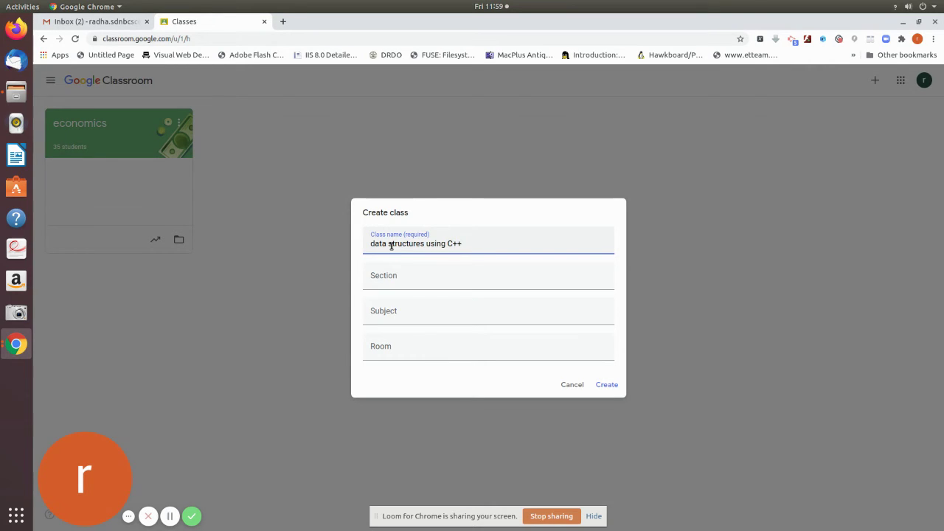
{"action": "left_click", "coordinate": [390, 272]}
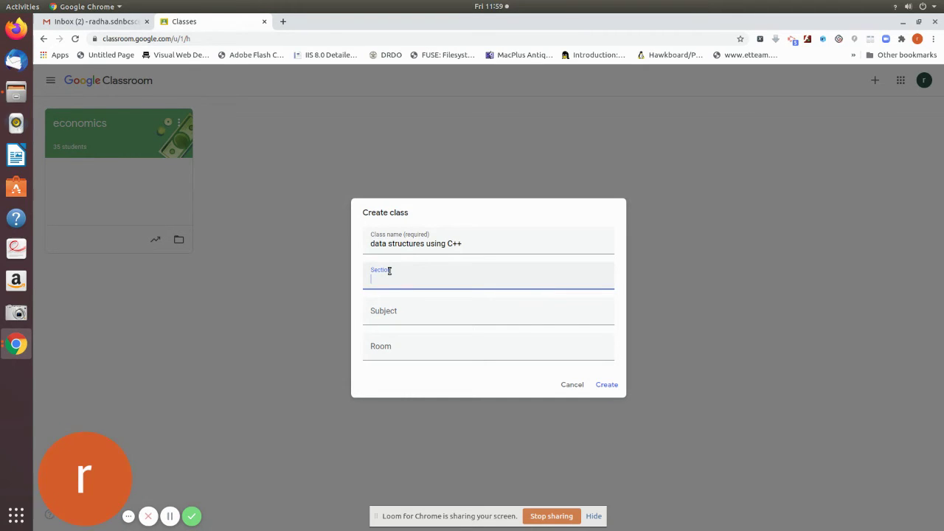
Fill in subject Computer Science and room 17, then create the class.
{"action": "left_click", "coordinate": [384, 314]}
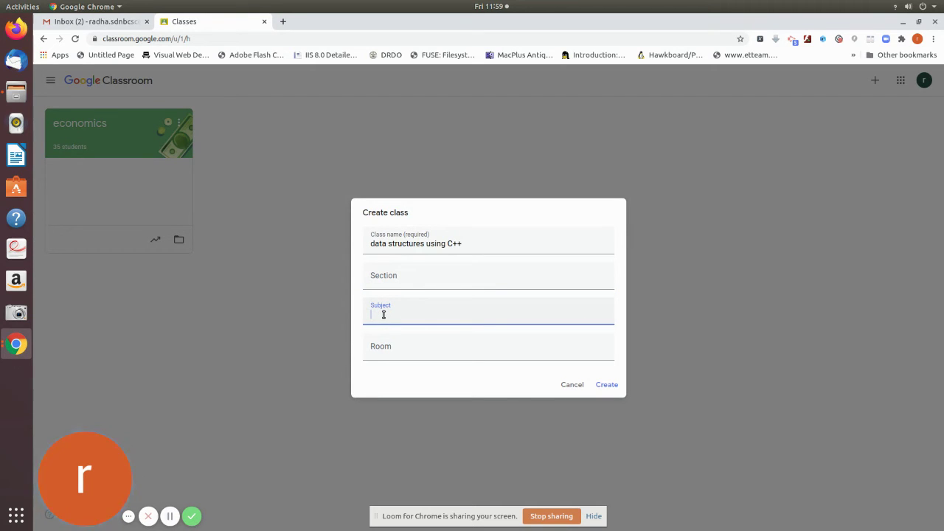
{"action": "type", "text": "C"}
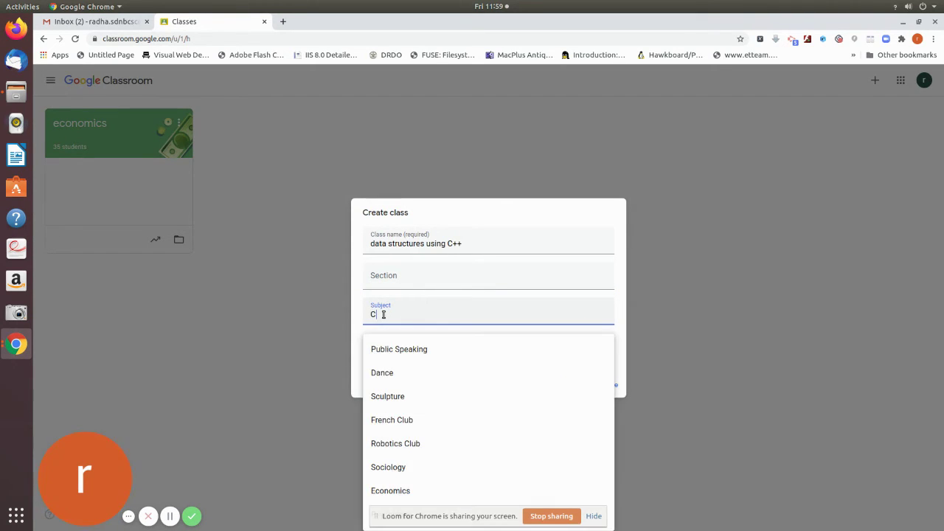
{"action": "type", "text": "omputer Science"}
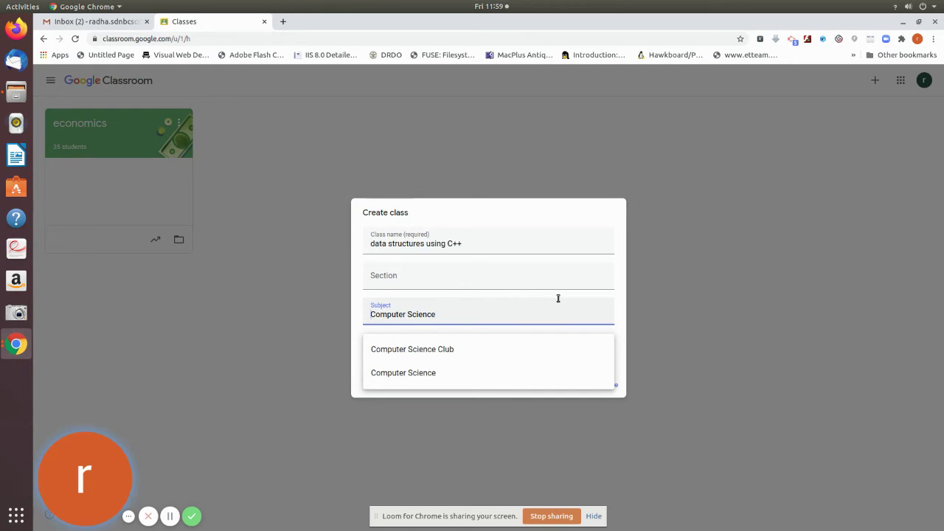
{"action": "left_click", "coordinate": [358, 338]}
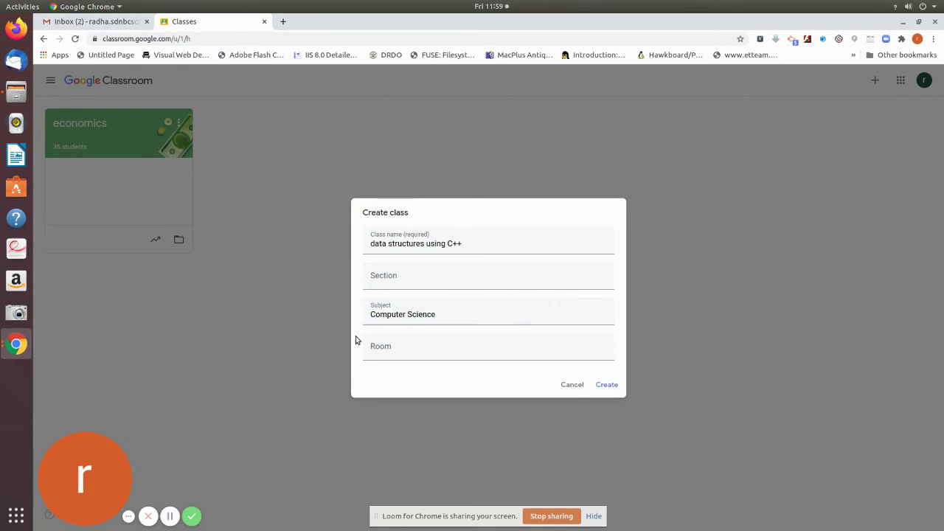
{"action": "left_click", "coordinate": [377, 355]}
{"action": "type", "text": "17"}
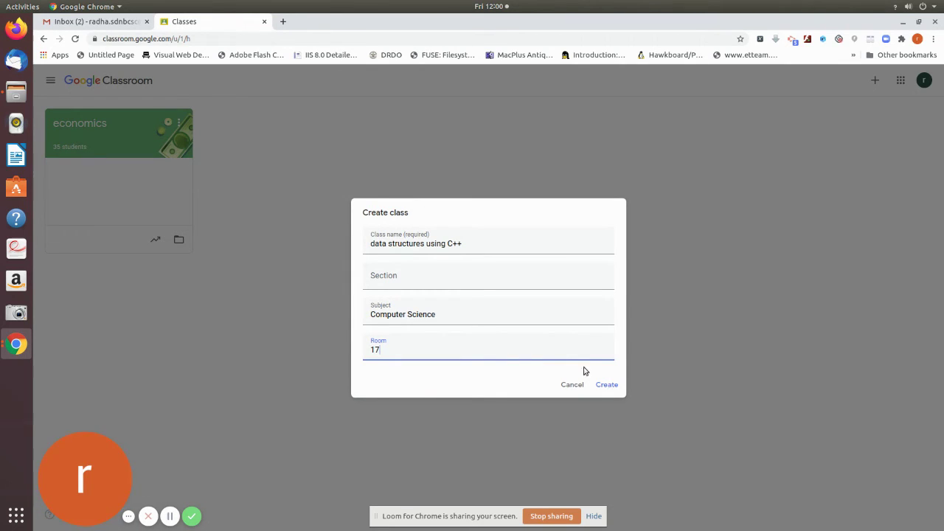
{"action": "left_click", "coordinate": [607, 384]}
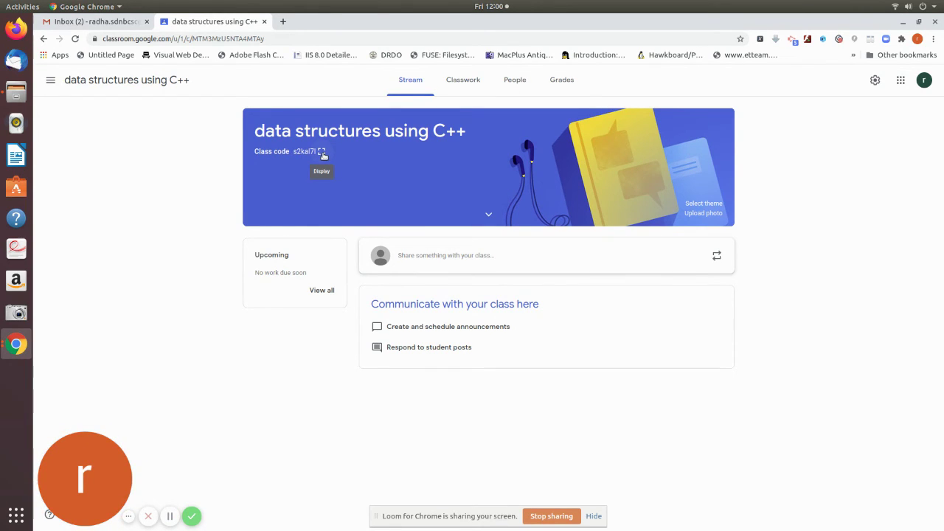
Display class code s2kal7l enlarged, select it, then close the enlarged view.
{"action": "left_click", "coordinate": [322, 152]}
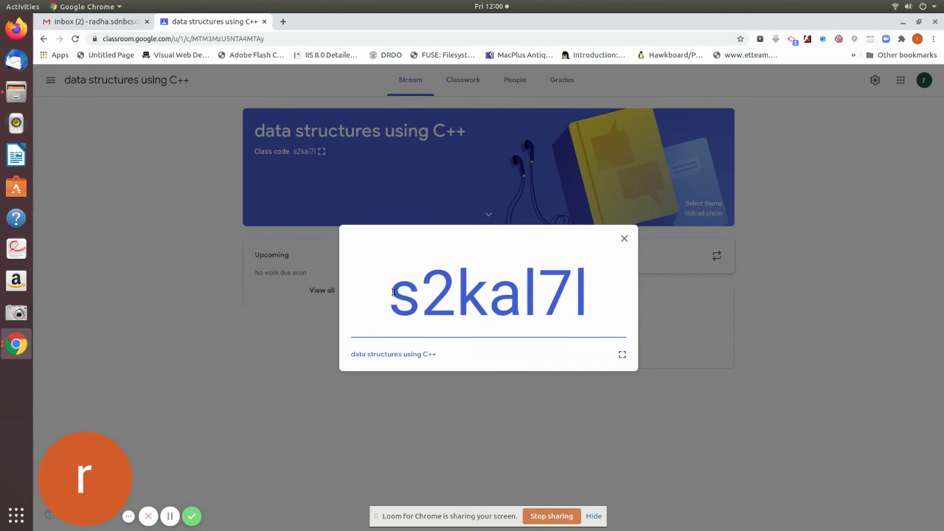
{"action": "left_click_drag", "start_coordinate": [387, 292], "coordinate": [597, 306]}
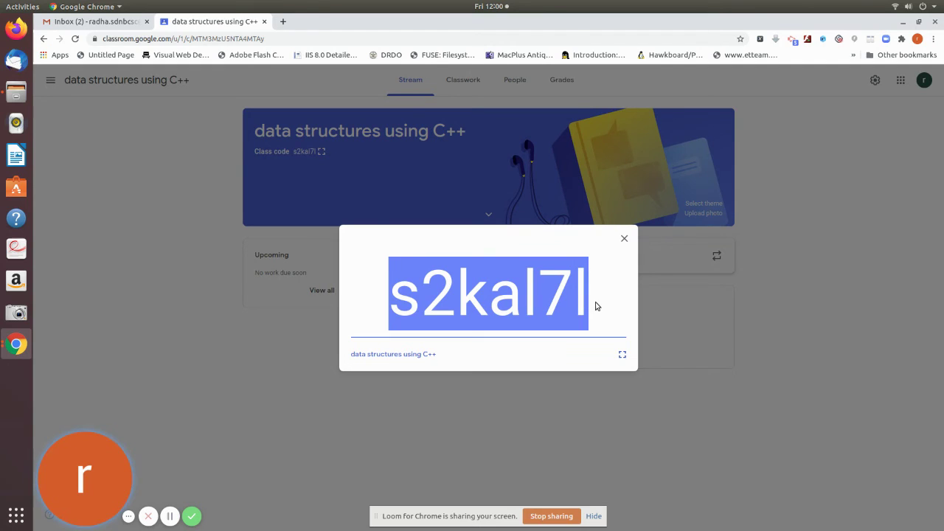
{"action": "left_click", "coordinate": [624, 239]}
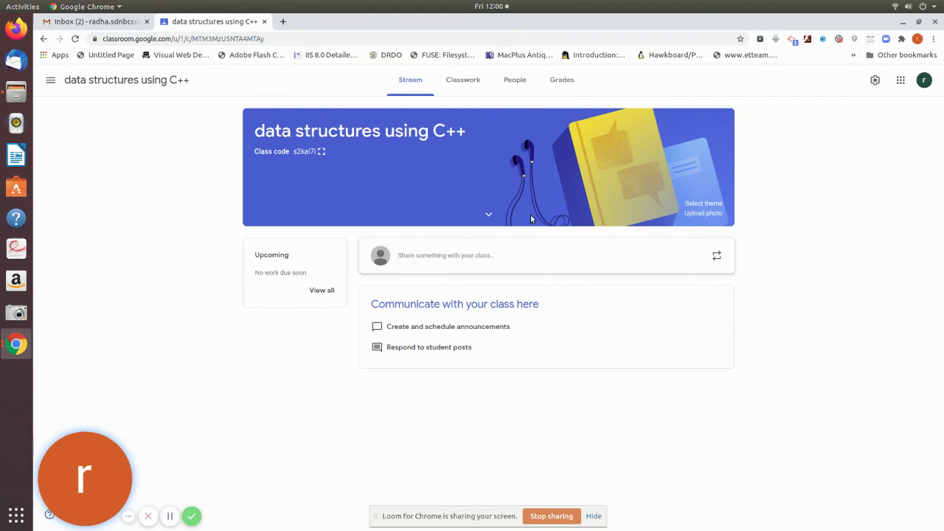
{"action": "left_click", "coordinate": [704, 204]}
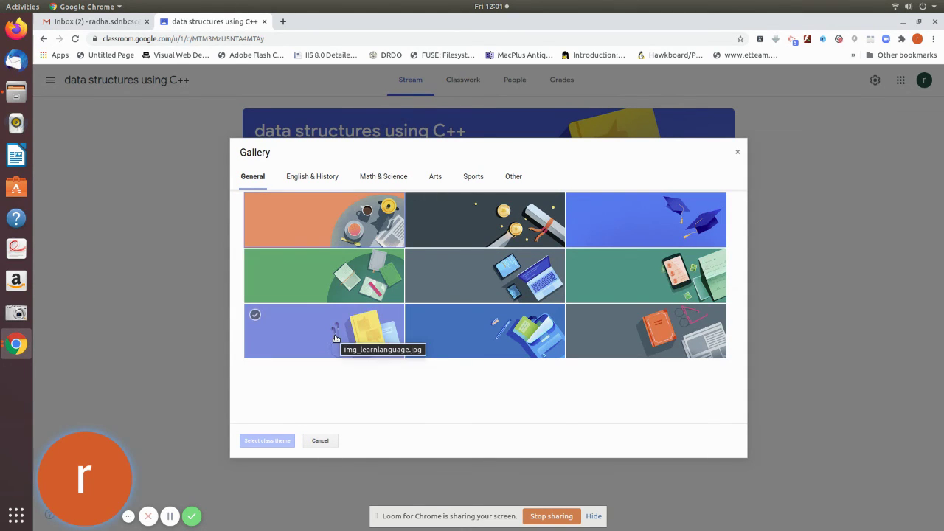
{"action": "left_click", "coordinate": [310, 177]}
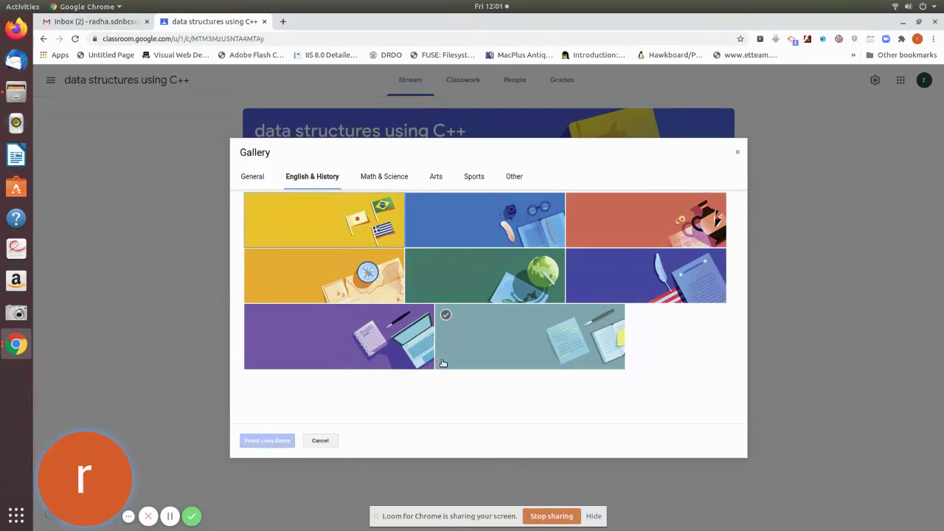
{"action": "left_click", "coordinate": [402, 179]}
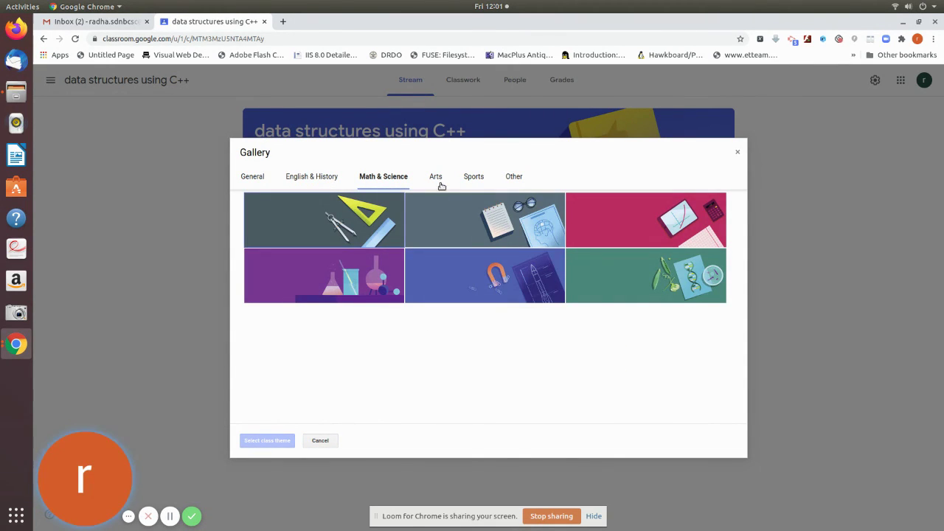
{"action": "left_click", "coordinate": [513, 178]}
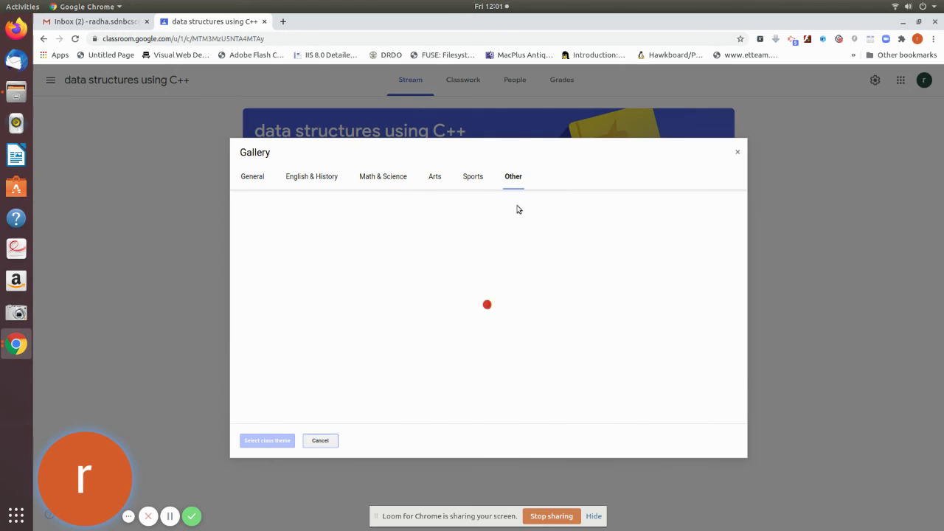
{"action": "scroll", "coordinate": [582, 406], "scroll_direction": "down", "scroll_amount": 2}
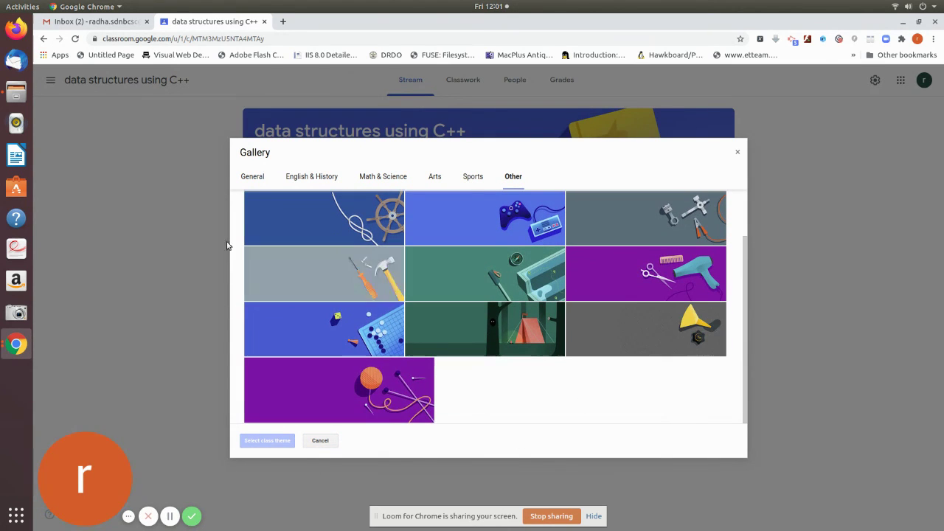
{"action": "left_click", "coordinate": [243, 184]}
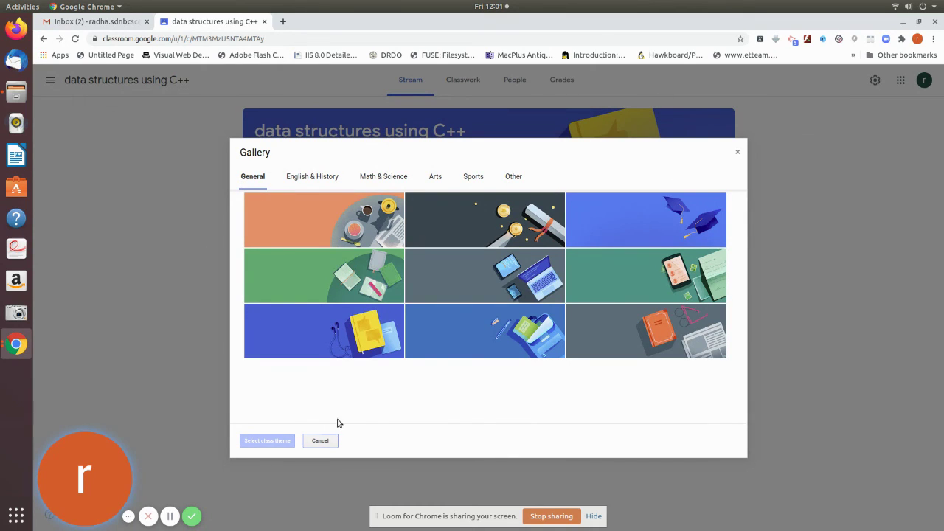
{"action": "left_click", "coordinate": [320, 441]}
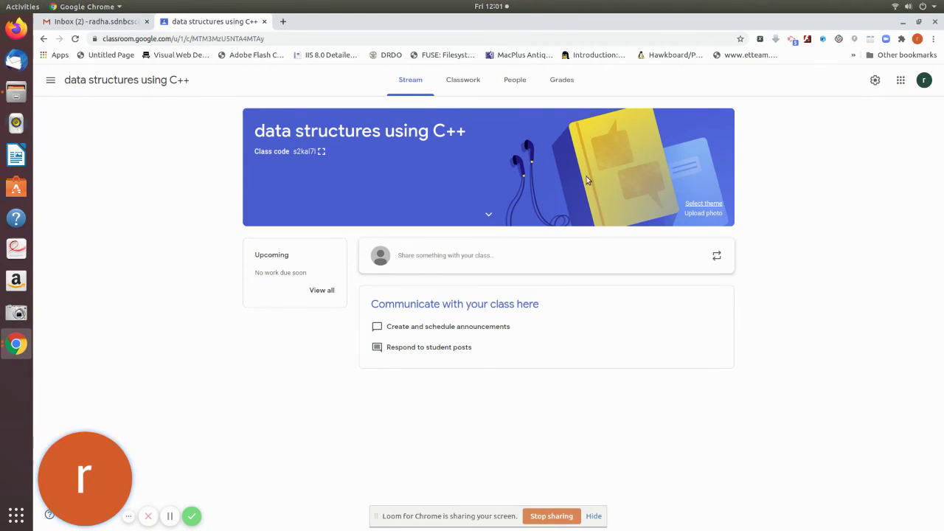
{"action": "left_click", "coordinate": [703, 213]}
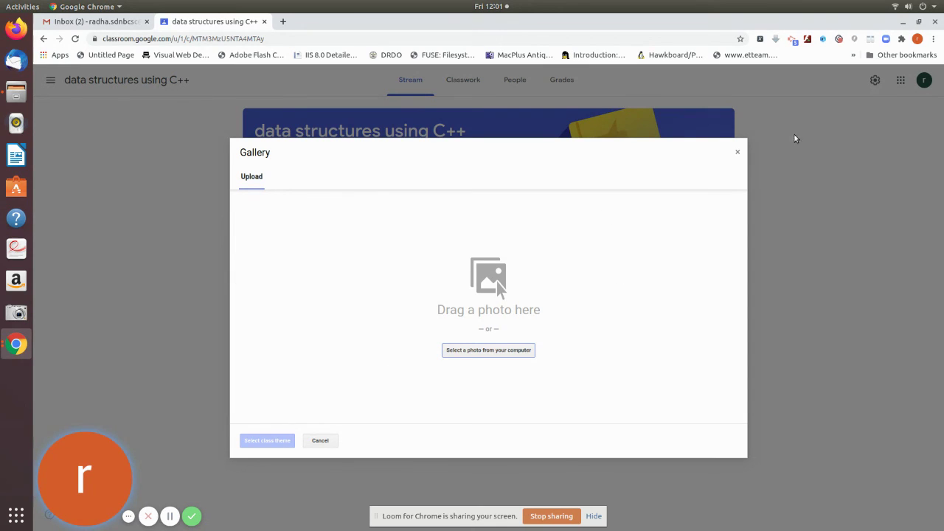
{"action": "left_click", "coordinate": [737, 152]}
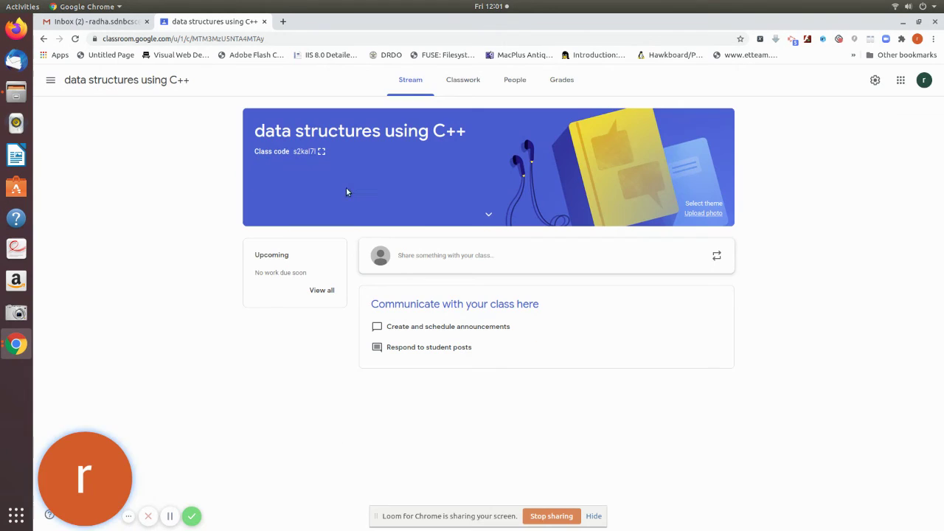